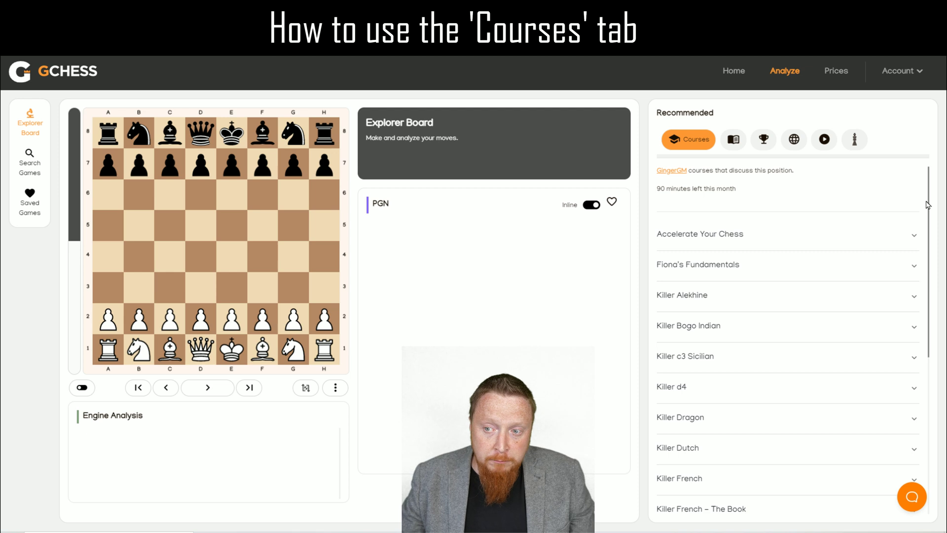
# Load Killer c3 Sicilian lesson '05 Theory A: 8...d5' onto the Explorer Board.
pyautogui.moveTo(930, 199); pyautogui.dragTo(924, 217)
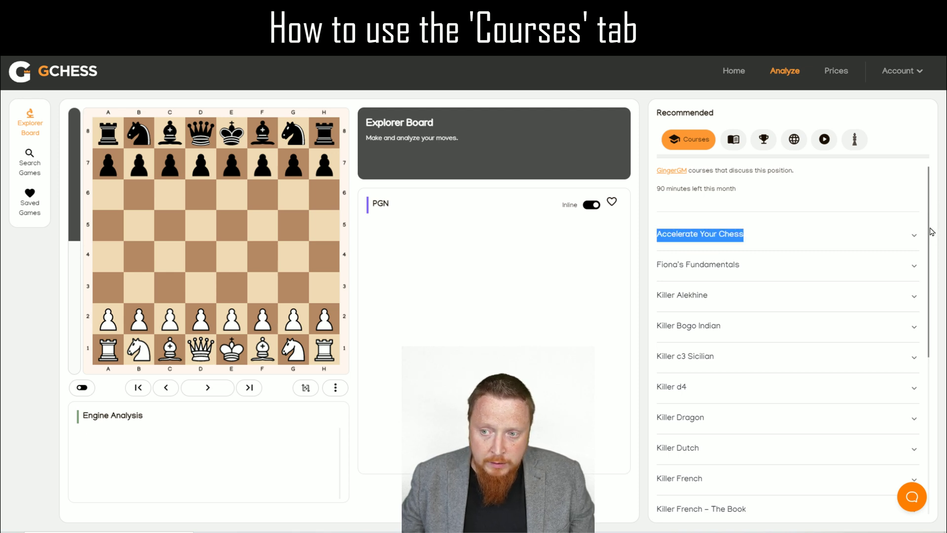
pyautogui.moveTo(929, 232); pyautogui.dragTo(938, 207)
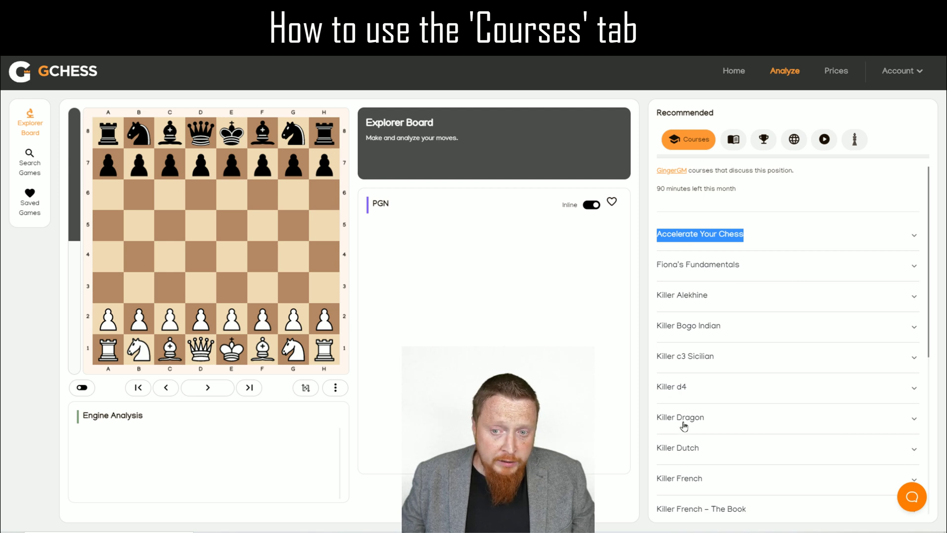
pyautogui.click(689, 266)
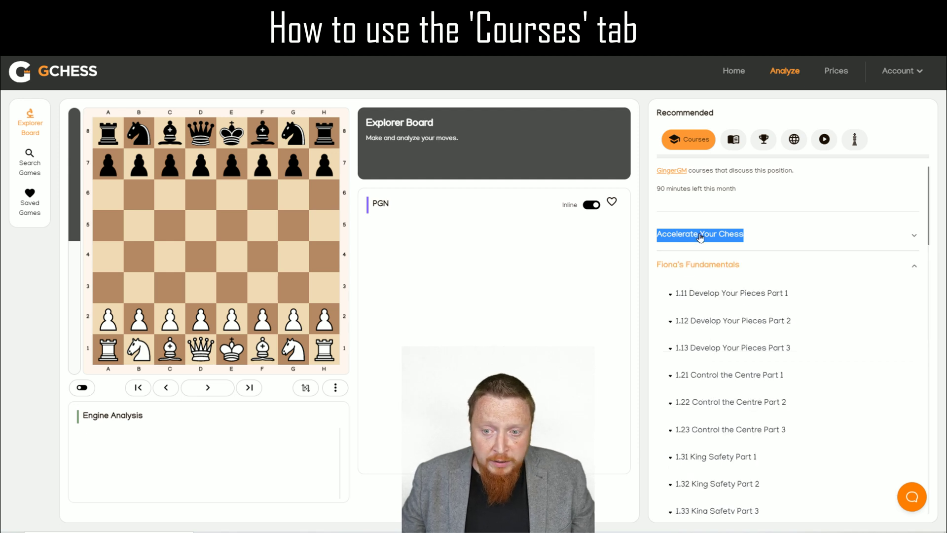
pyautogui.click(916, 270)
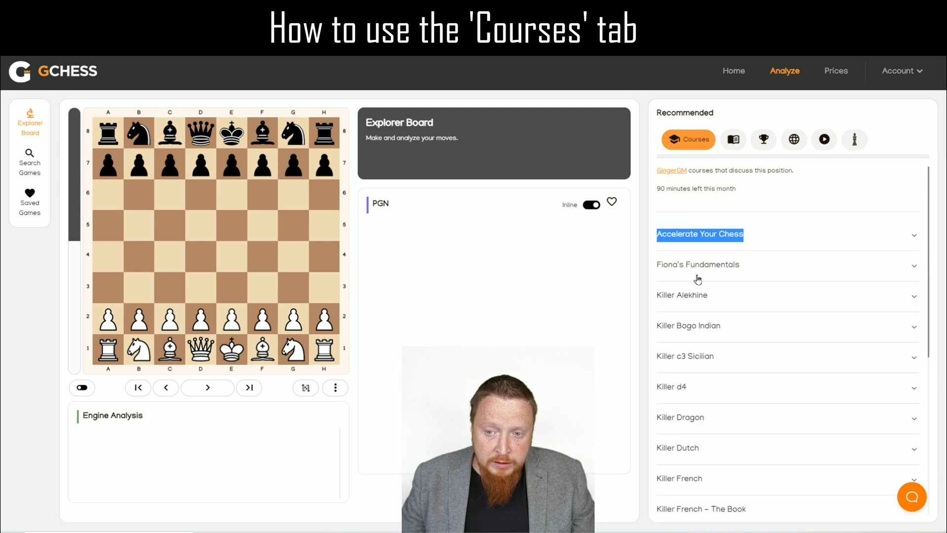
pyautogui.click(691, 372)
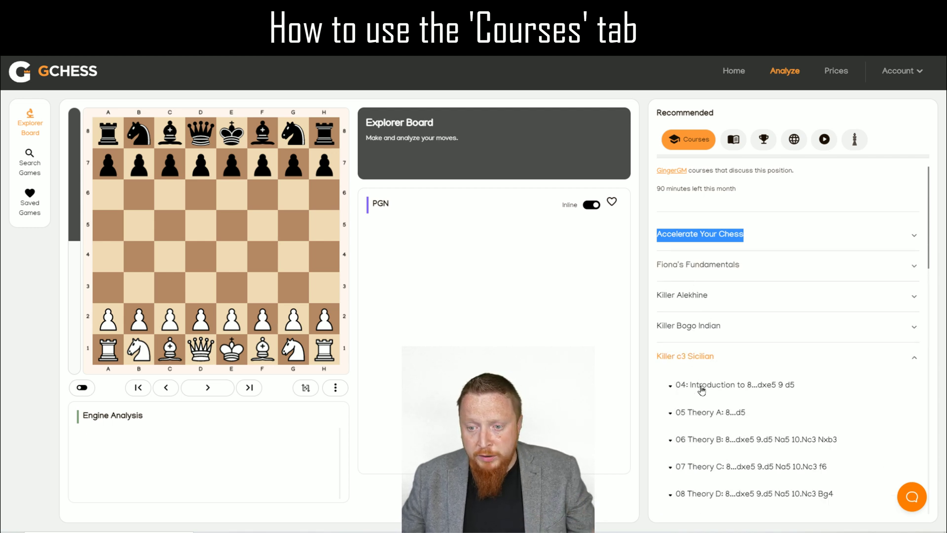
pyautogui.click(706, 414)
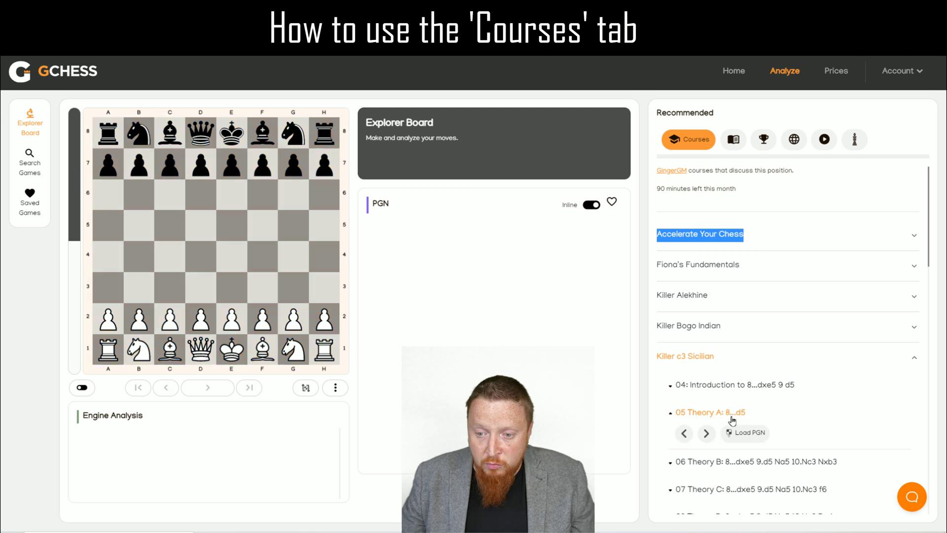
pyautogui.click(749, 436)
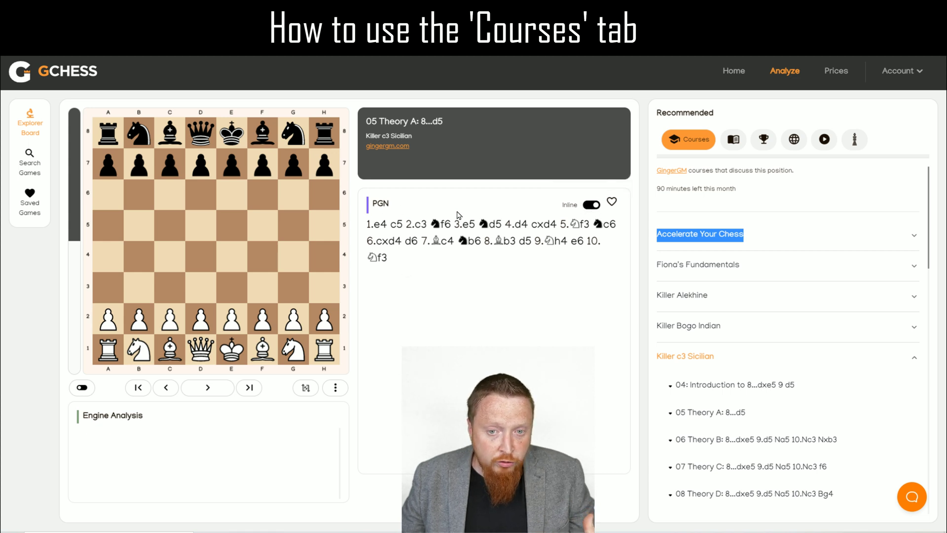
# Turn Inline off to show separate move entries and play the 'Theory A: 8...d5' lesson video.
pyautogui.click(591, 204)
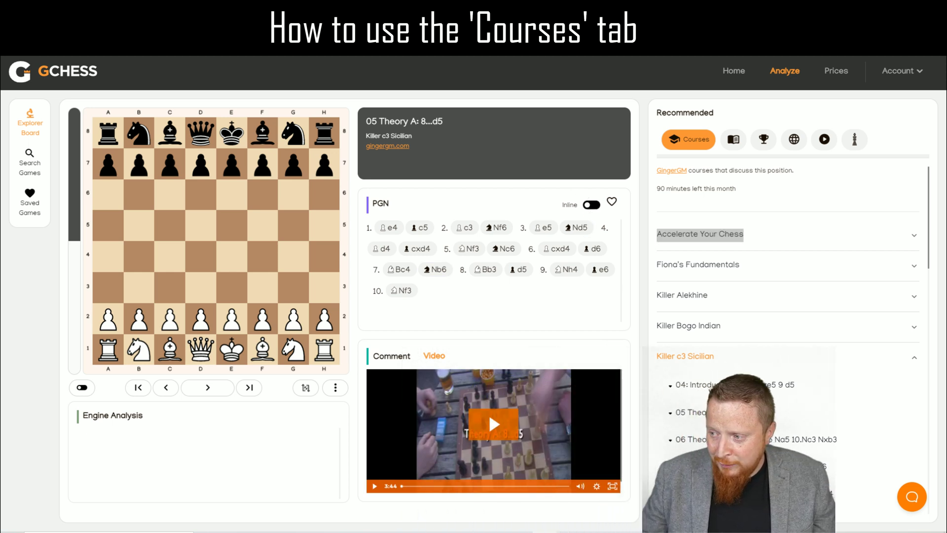
pyautogui.click(496, 425)
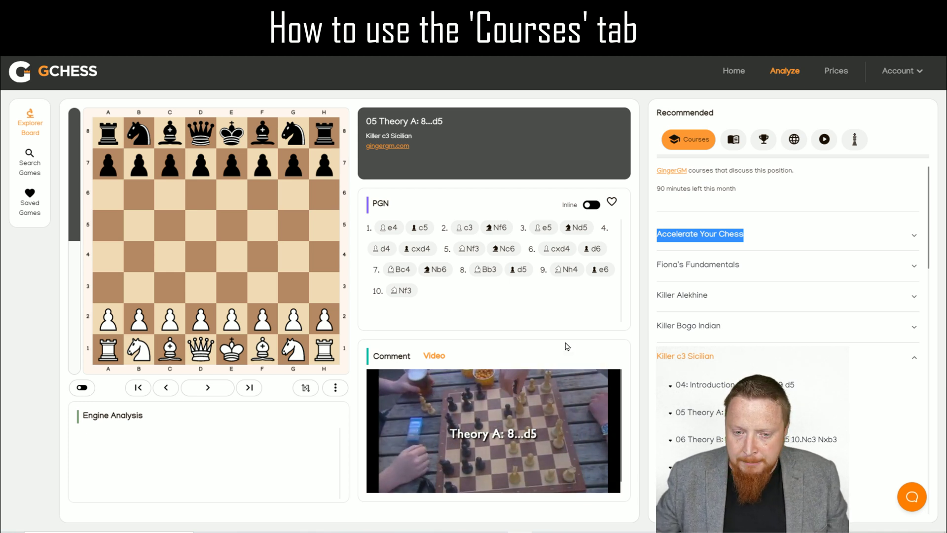
pyautogui.moveTo(617, 433)
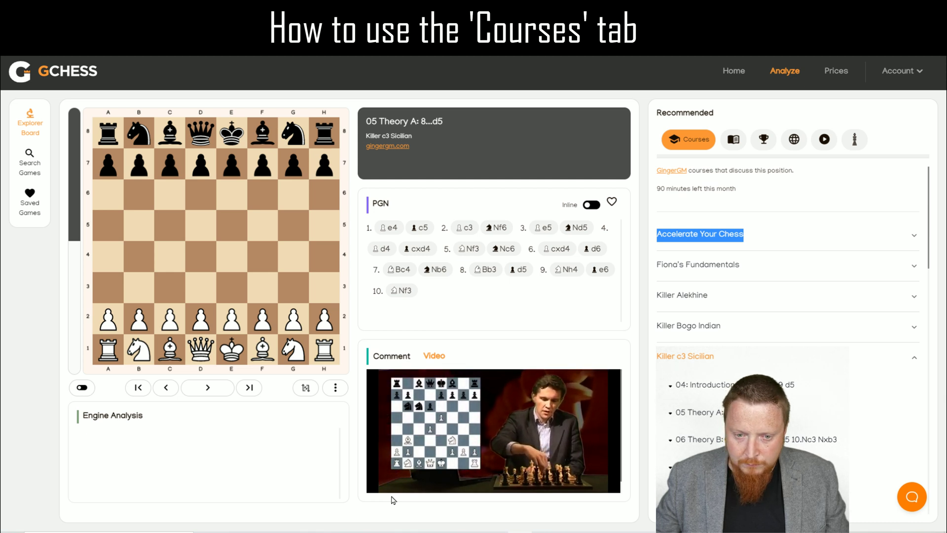
pyautogui.moveTo(377, 486)
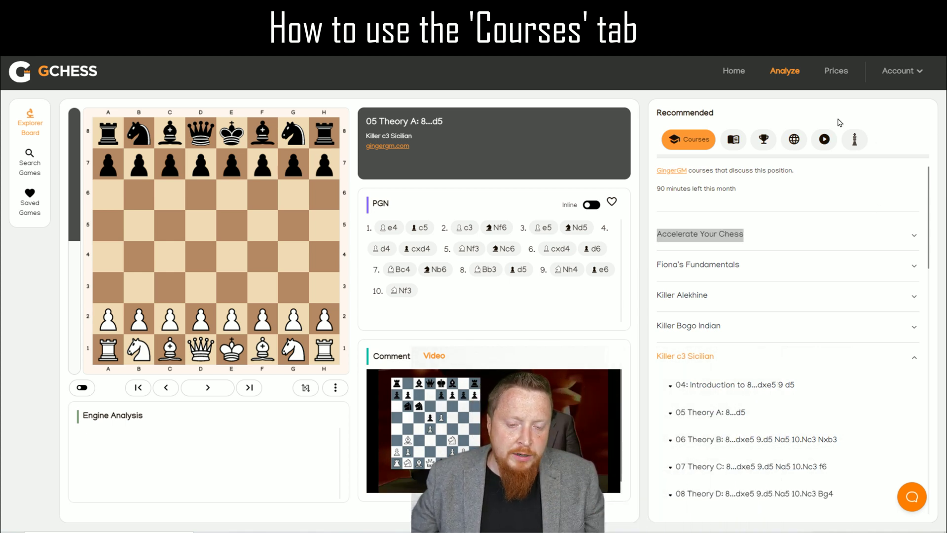
# Reset the Explorer Board from its options menu to the empty starting position.
pyautogui.click(335, 387)
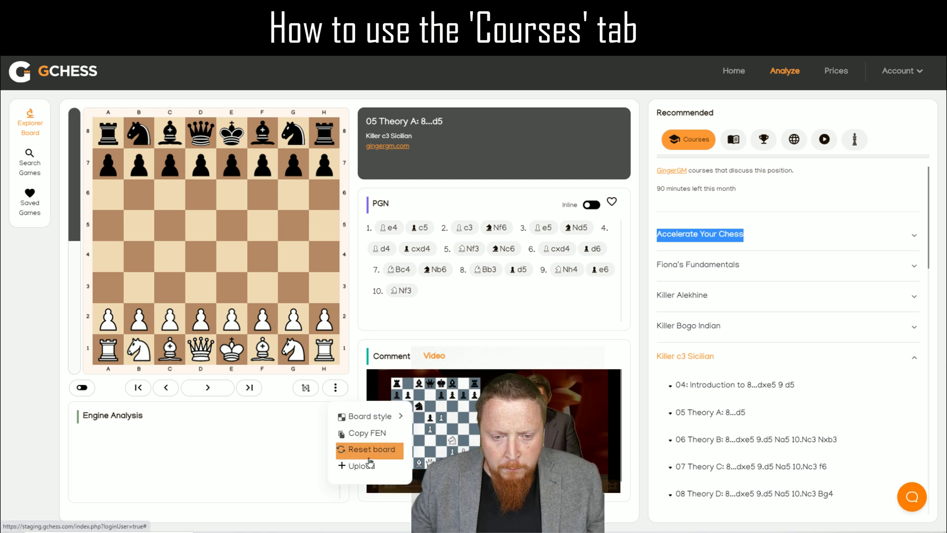
pyautogui.click(368, 458)
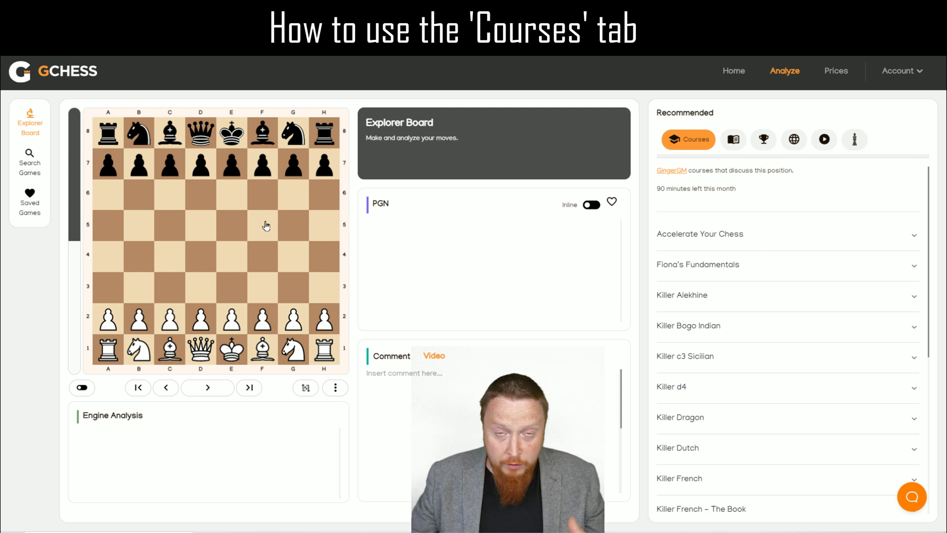
# Play 1.d4 d5 2.Nc3 Nf6 3.Bf4 g6 on the board.
pyautogui.moveTo(213, 322); pyautogui.dragTo(202, 258)
pyautogui.moveTo(205, 182); pyautogui.dragTo(201, 226)
pyautogui.moveTo(150, 350); pyautogui.dragTo(170, 288)
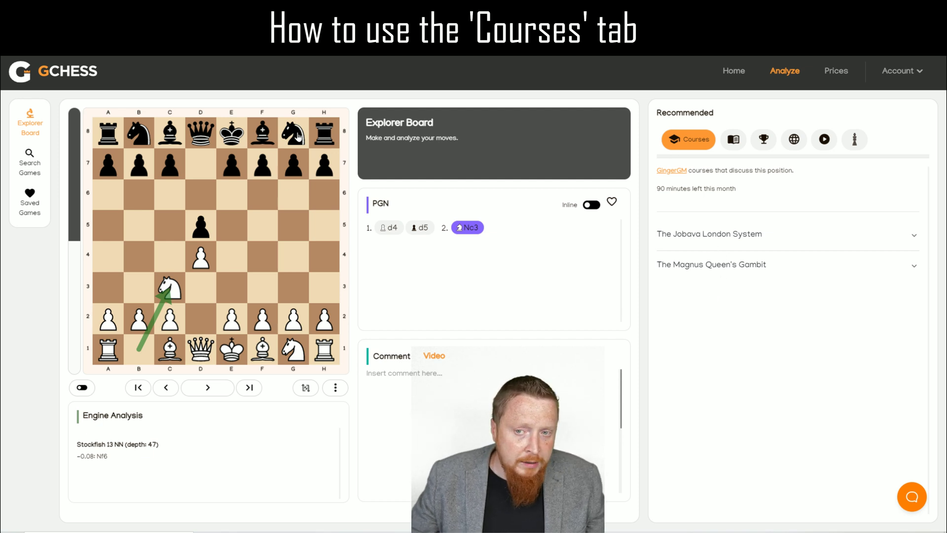
pyautogui.moveTo(299, 135); pyautogui.dragTo(262, 196)
pyautogui.click(170, 349)
pyautogui.click(262, 256)
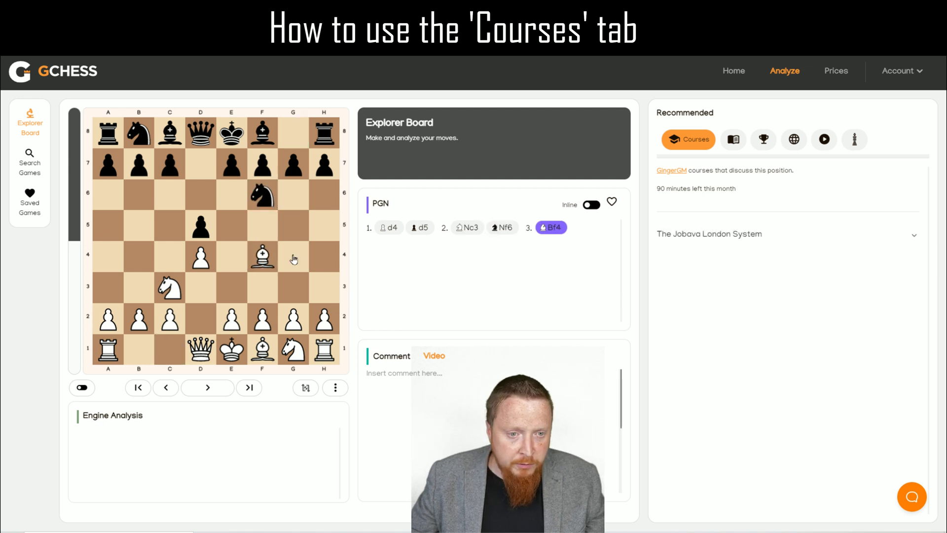
pyautogui.click(294, 167)
pyautogui.click(295, 194)
# Continue with 4.e3 Bg7 5.h4 O-O 6.h5 and expand The Jobava London System chapters.
pyautogui.click(231, 318)
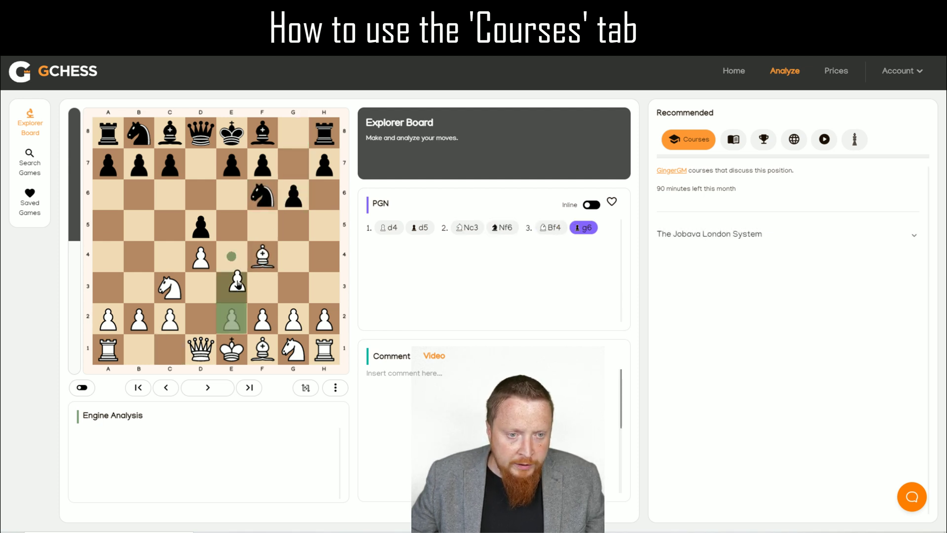
pyautogui.click(231, 287)
pyautogui.click(263, 132)
pyautogui.click(293, 164)
pyautogui.click(325, 318)
pyautogui.click(324, 257)
pyautogui.click(245, 138)
pyautogui.click(293, 133)
pyautogui.click(324, 256)
pyautogui.click(324, 226)
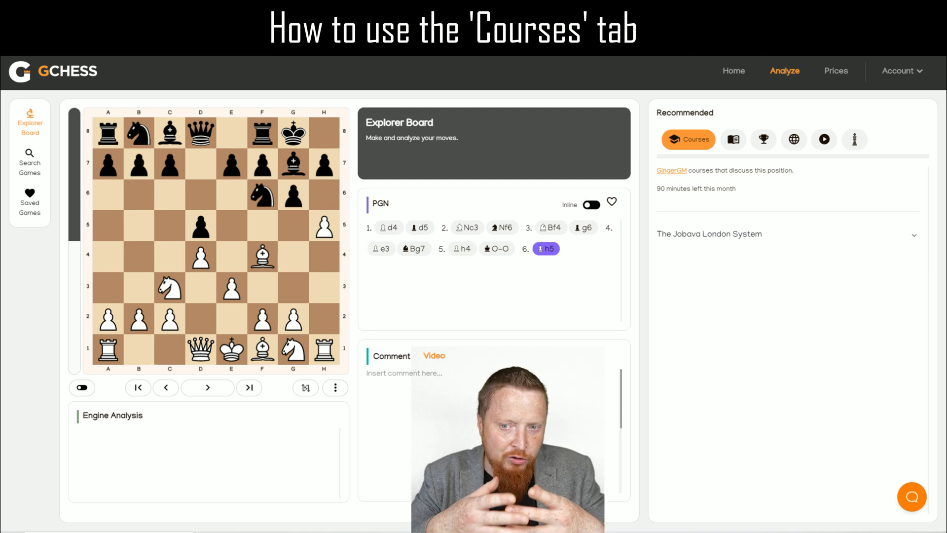
pyautogui.click(715, 233)
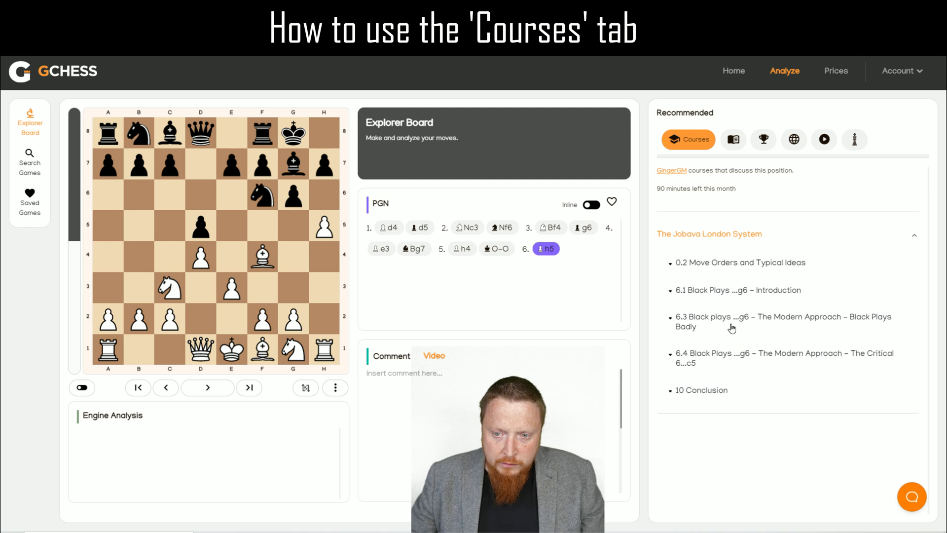
# Load chapter 6.3 'The Modern Approach – Black Plays Badly', toggling Inline on and back off.
pyautogui.click(709, 322)
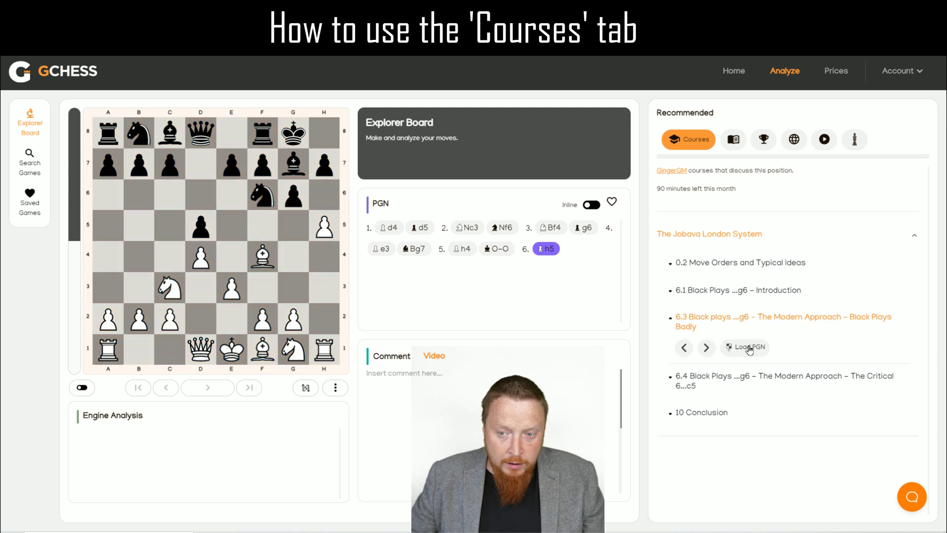
pyautogui.click(749, 348)
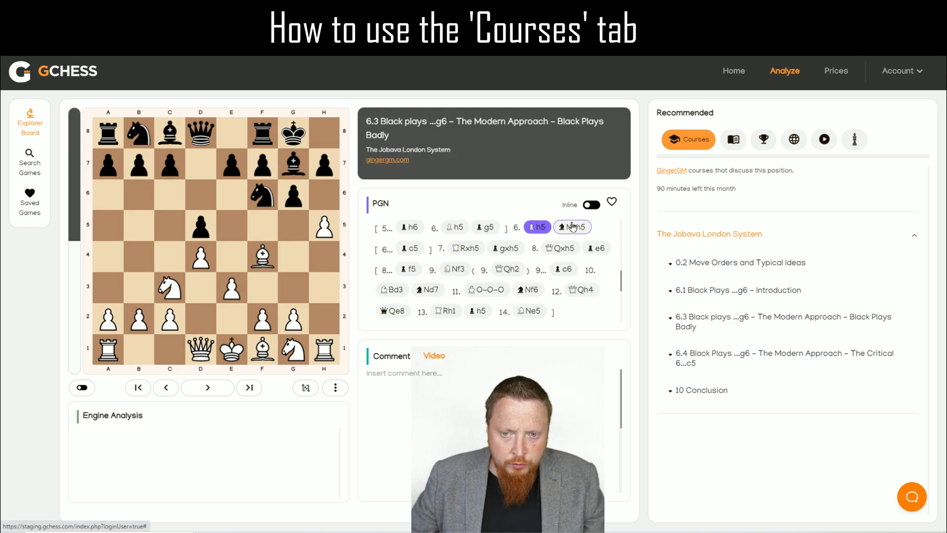
pyautogui.click(591, 205)
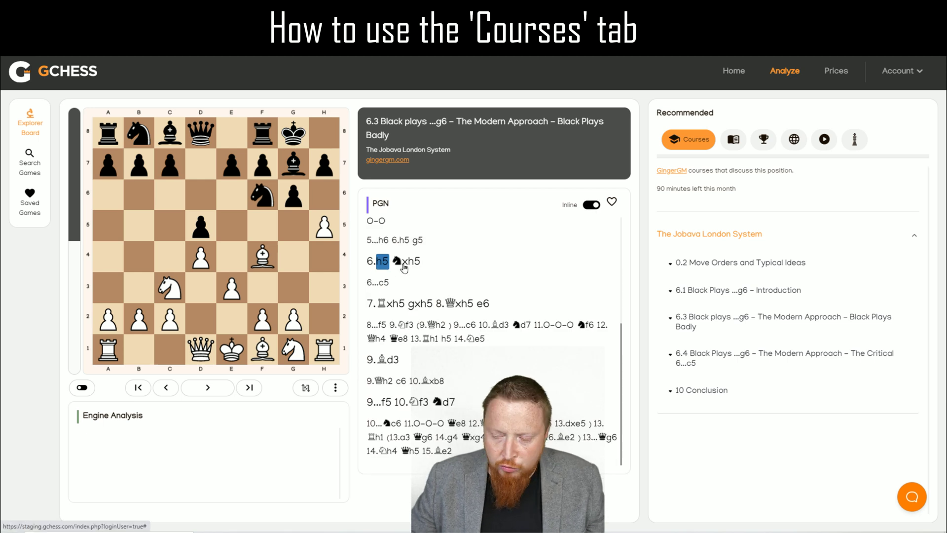
pyautogui.click(592, 206)
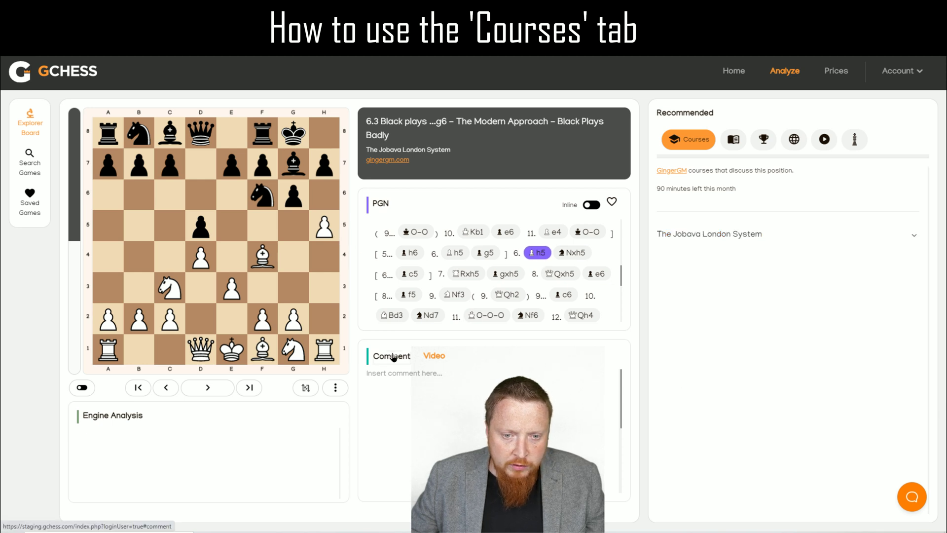
# Open the Video tab and play chapter 6.3's lesson video.
pyautogui.click(435, 359)
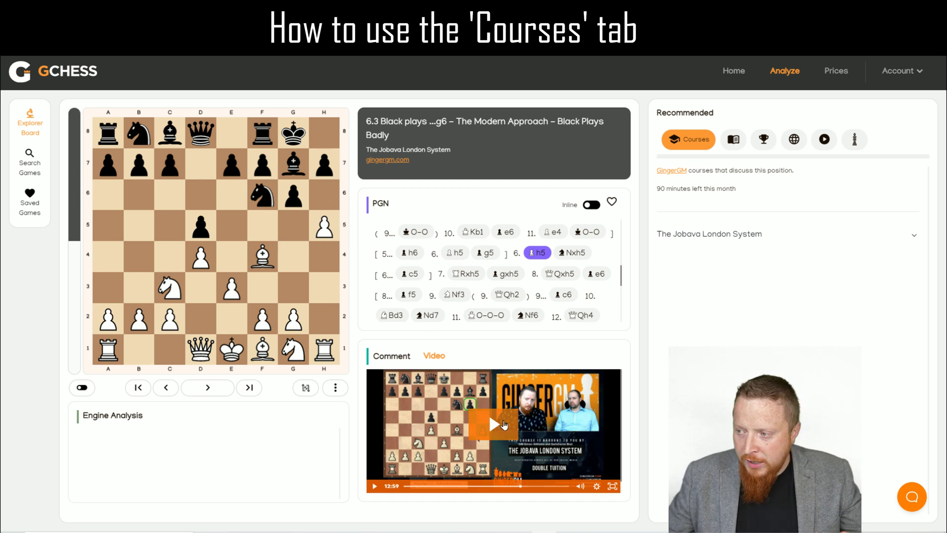
pyautogui.click(503, 423)
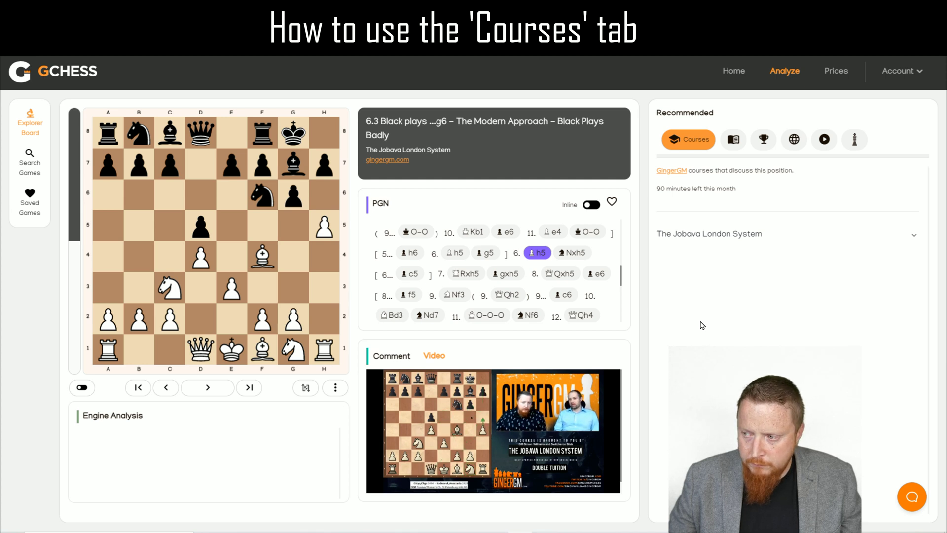
pyautogui.moveTo(412, 466)
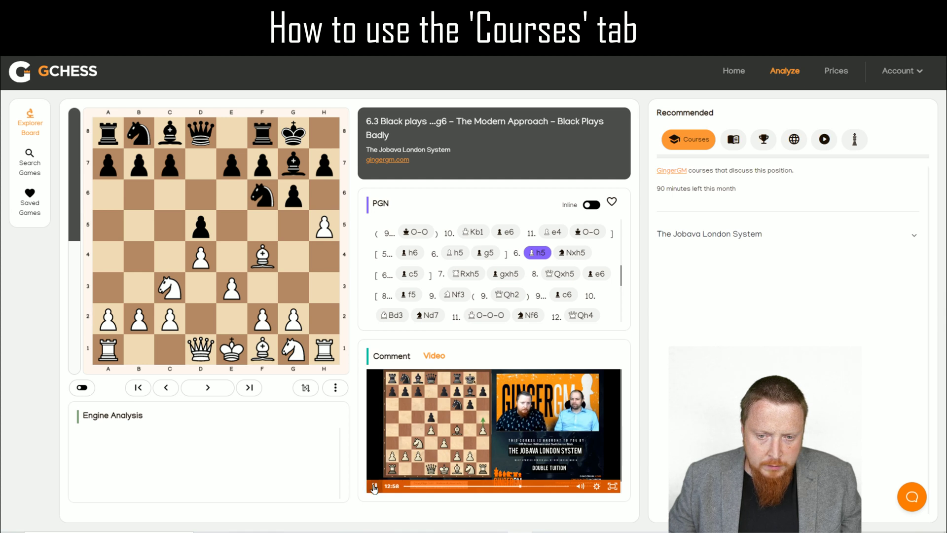